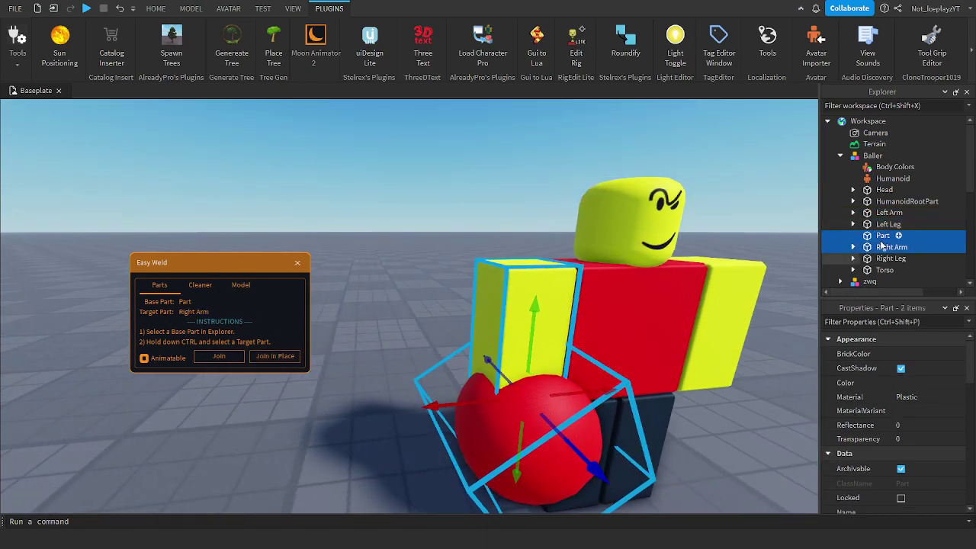
Join the ball part and Baller's right arm in place with Easy Weld, and close the plugin.
ctrl+click(876, 238)
right_drag(411, 287, 387, 279)
click(277, 357)
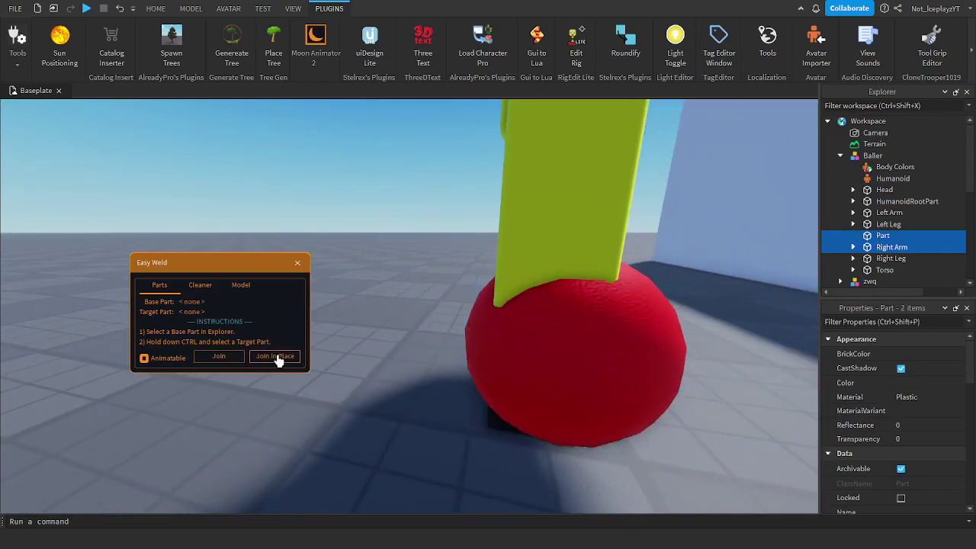
click(298, 263)
Open the Moon Animator 2 plugin.
scroll(303, 265, down, 2)
click(329, 70)
click(312, 113)
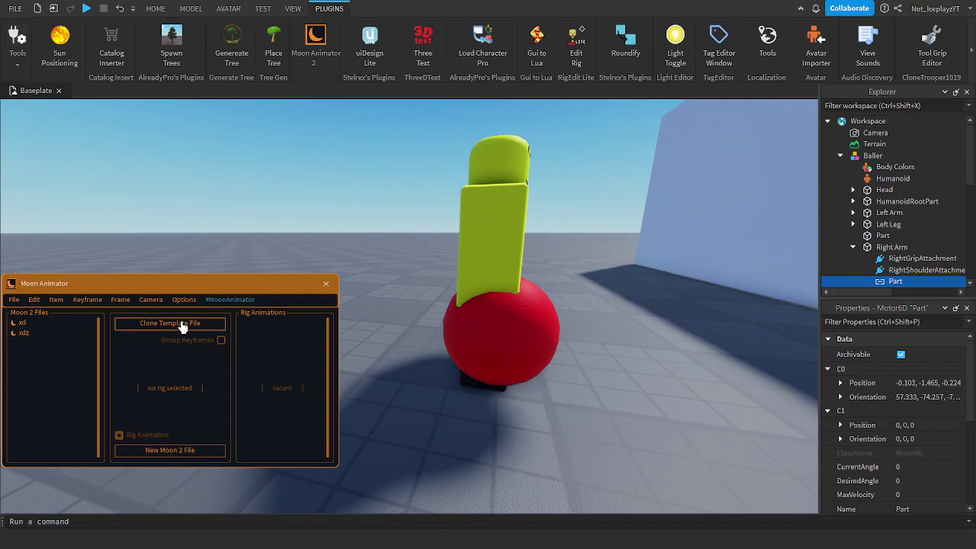
scroll(612, 307, up, 4)
key(a)
key(e)
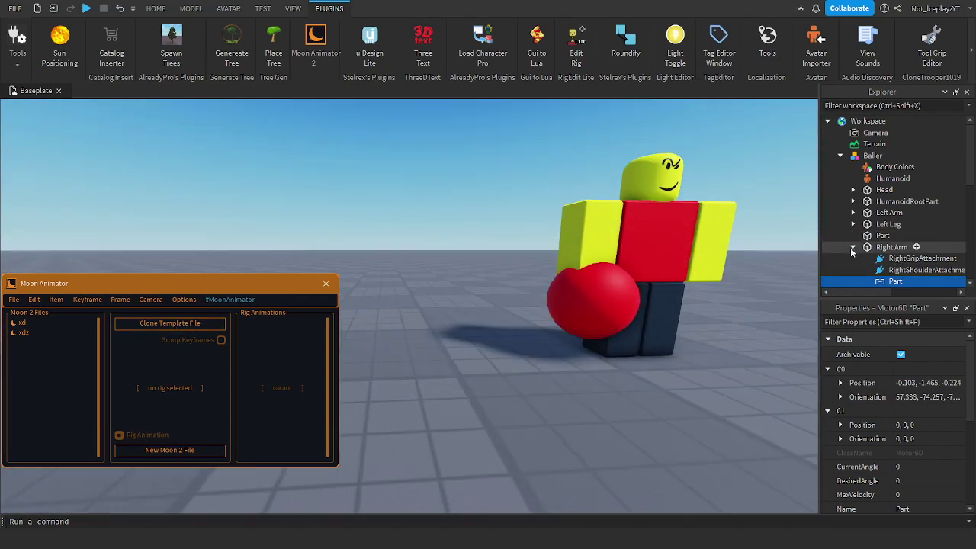
Select the transparent red Part directly under Workspace and move it to the ball at Baller's right hand.
click(851, 247)
click(841, 156)
click(858, 204)
click(857, 213)
click(863, 202)
right_drag(658, 258, 658, 258)
key(a)
key(f)
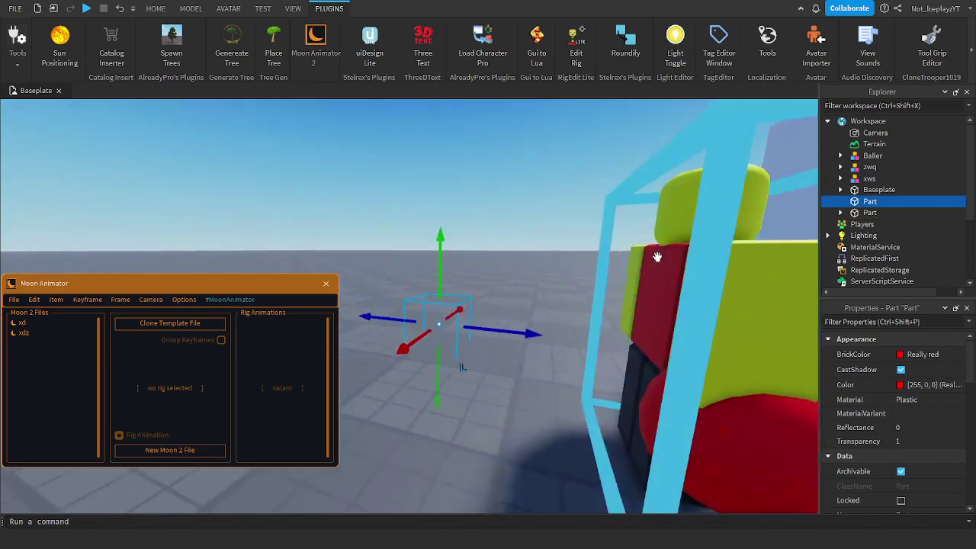
drag(436, 370, 403, 447)
right_drag(436, 370, 403, 447)
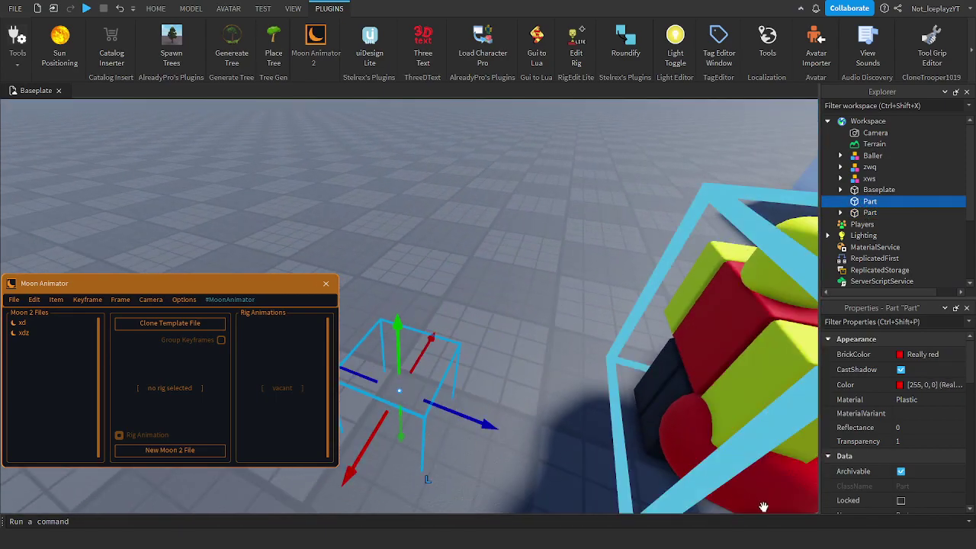
drag(551, 428, 634, 403)
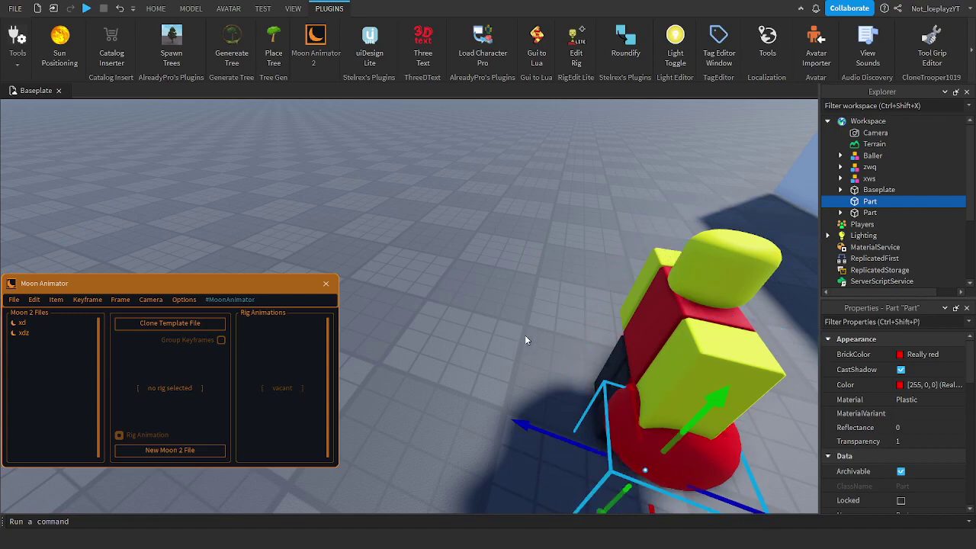
right_drag(525, 335, 546, 331)
right_drag(555, 210, 555, 210)
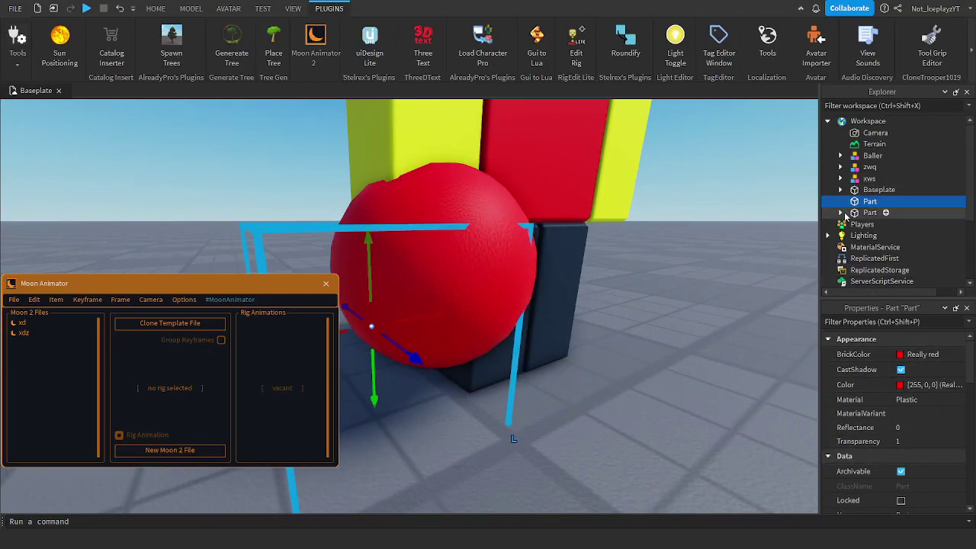
Select the Baller rig and create a new rig animation for it in Moon Animator.
click(674, 287)
right_drag(673, 288, 673, 288)
click(513, 186)
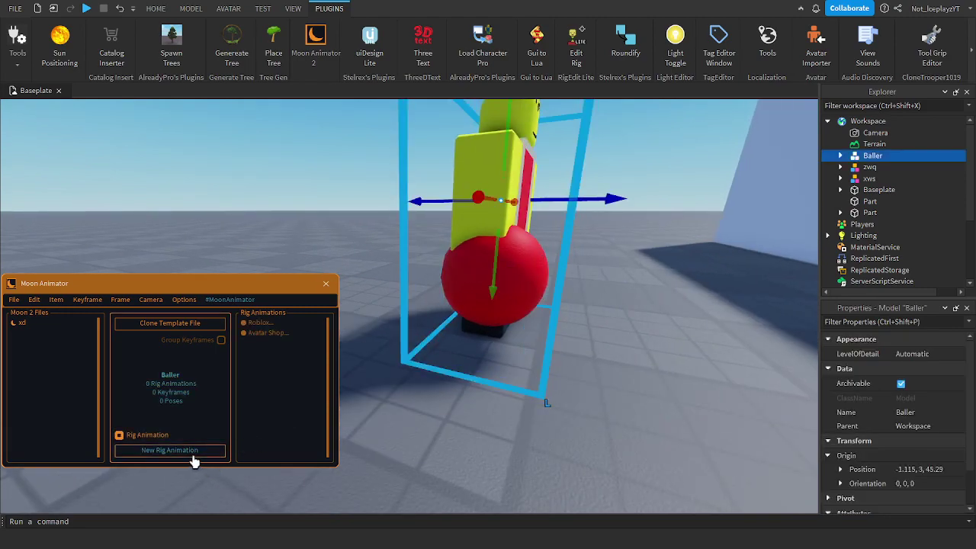
click(193, 456)
Pose the rig at frame 0 by rotating the torso and raising the right arm with the ball.
right_drag(647, 218, 646, 218)
click(558, 255)
key(r)
drag(675, 214, 661, 267)
click(688, 358)
click(485, 201)
drag(448, 208, 544, 159)
Refine the rig's starting pose at frame 0 and key the right arm swung forward at frame 28.
scroll(582, 263, down, 3)
right_drag(582, 264, 582, 263)
drag(530, 258, 521, 259)
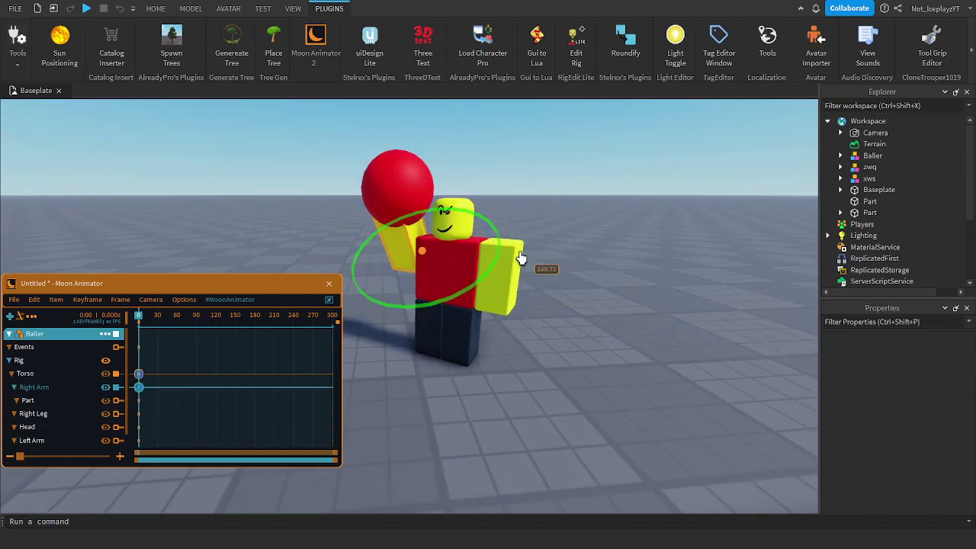
drag(521, 259, 519, 259)
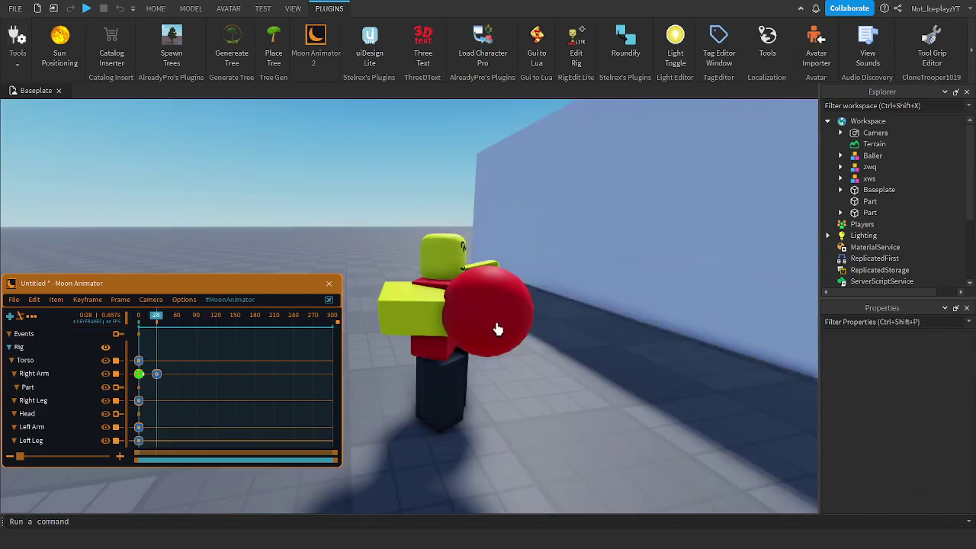
Try rotating the ball part on its own at frame 28, and undo the rotation.
click(497, 328)
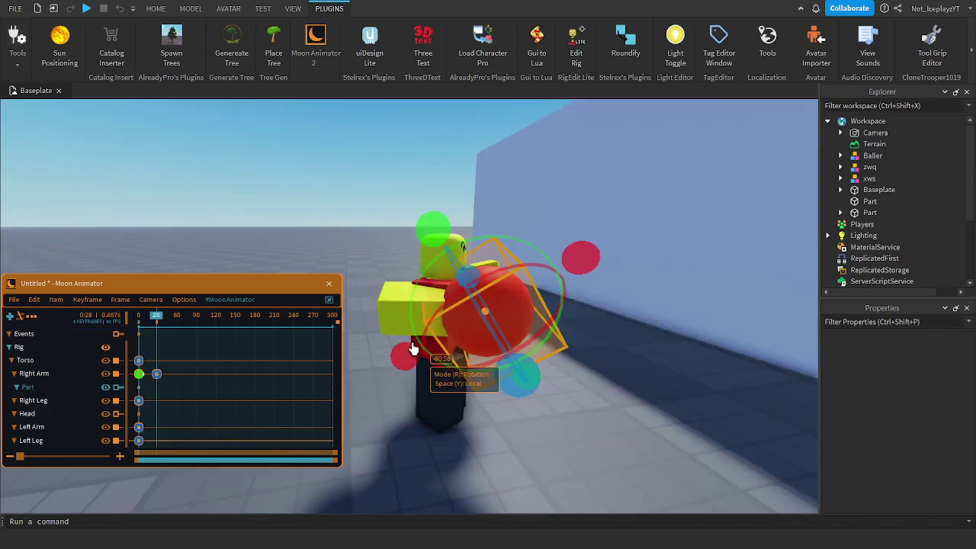
key(r)
drag(430, 349, 402, 336)
scroll(547, 280, down, 5)
key(ctrl+z)
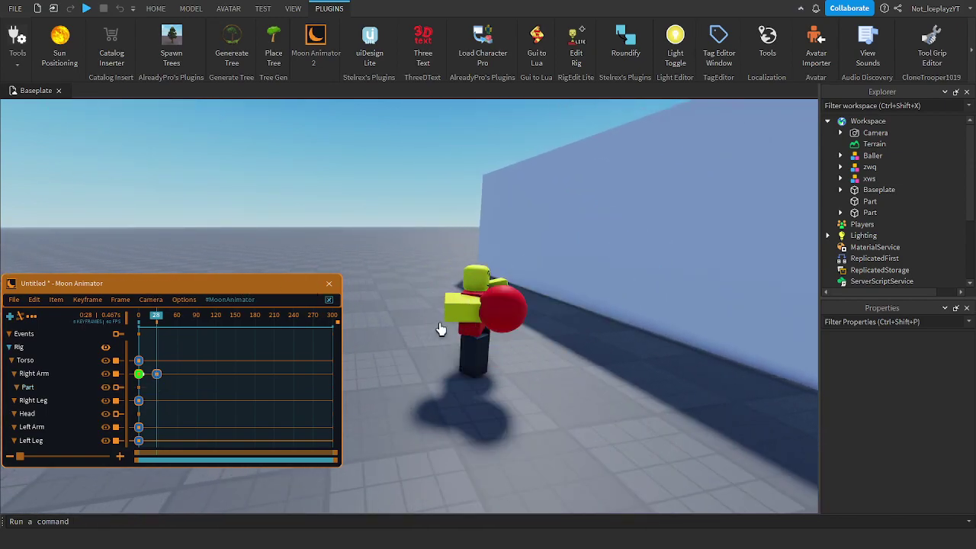
Play back the arm swing from frame 0 and scrub to frame 24 to find the ball's release moment.
key(w)
key(d)
right_drag(584, 329, 569, 320)
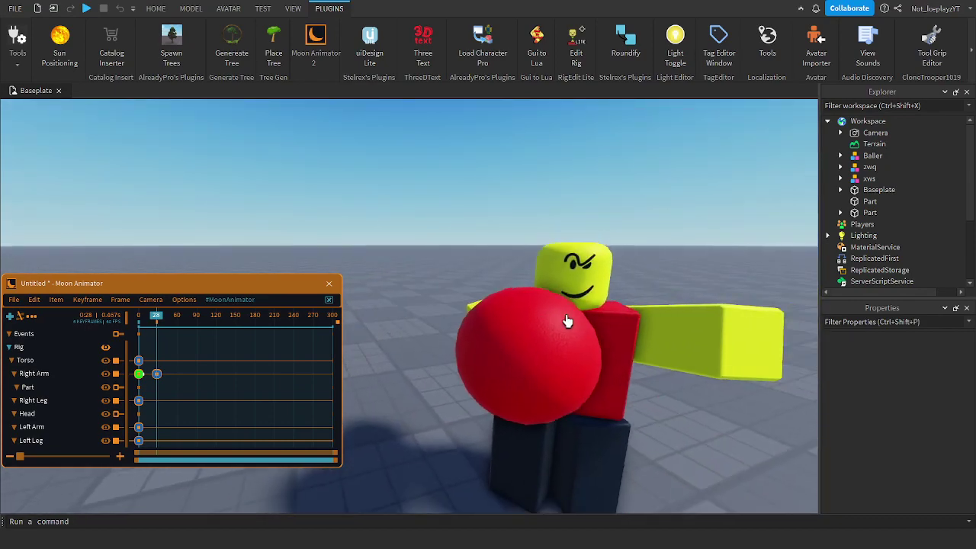
drag(159, 316, 142, 317)
key(space)
click(23, 317)
key(space)
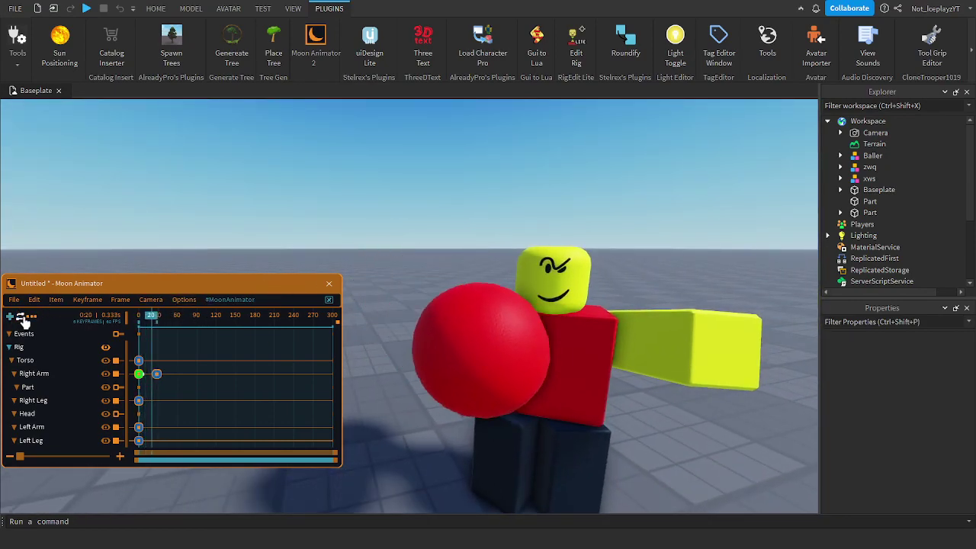
click(21, 317)
key(space)
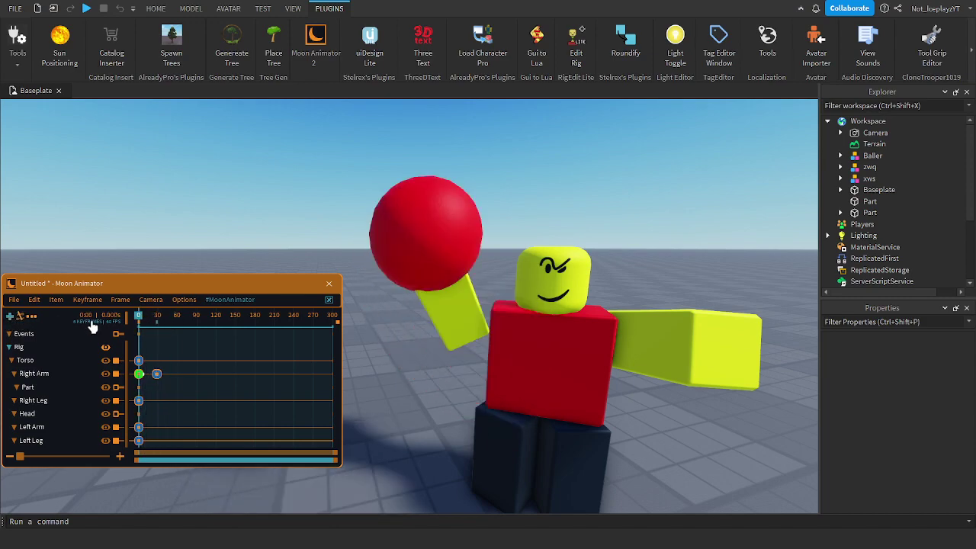
drag(134, 322, 154, 322)
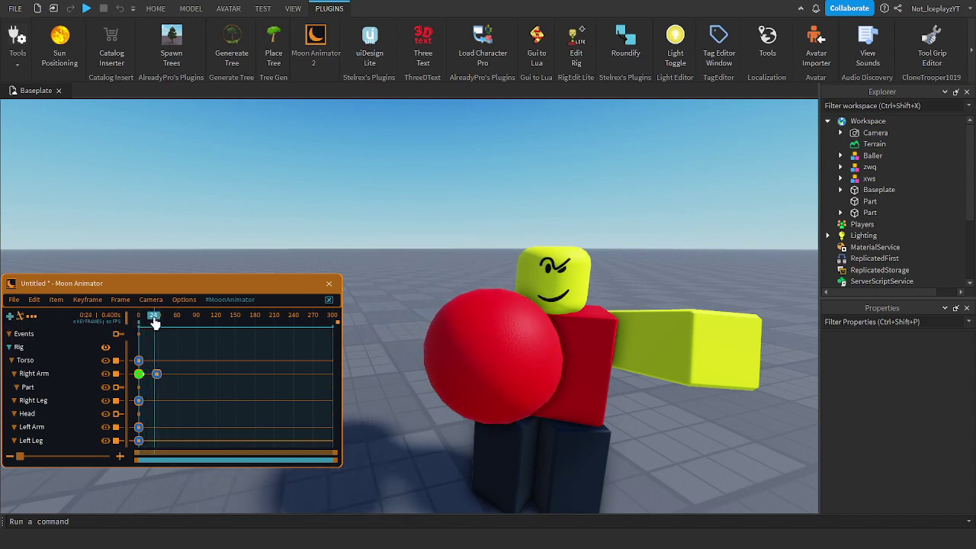
Try to add the transparent Part under Workspace to the animation with its CFrame and Transparency properties.
click(9, 317)
click(869, 202)
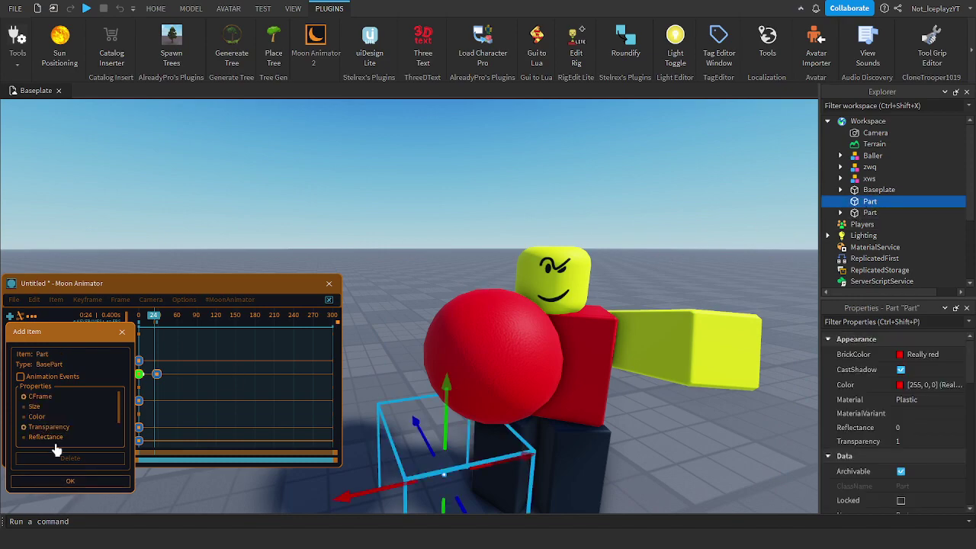
click(79, 480)
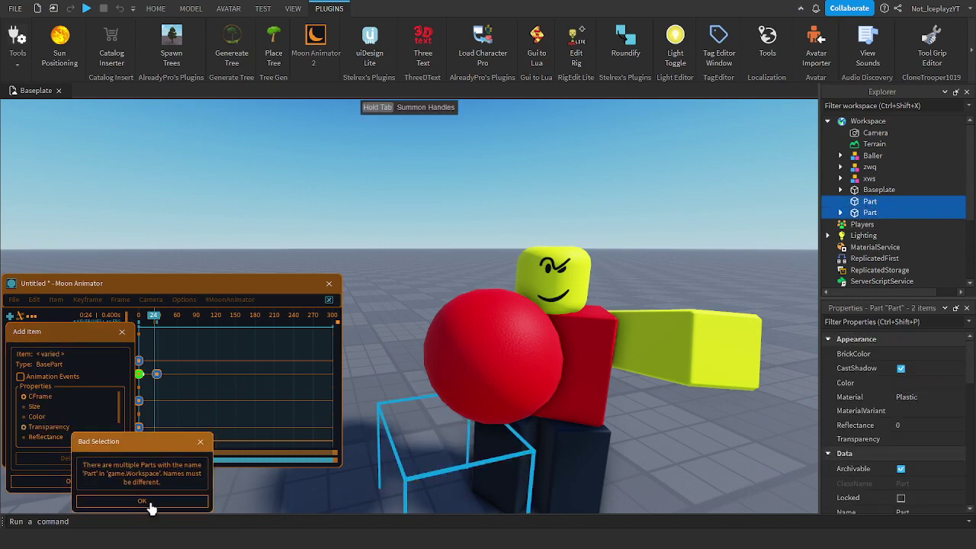
click(150, 506)
Remove the duplicate Part under Workspace and rename the remaining transparent part to xdq.
click(870, 212)
click(870, 201)
click(869, 212)
click(870, 201)
right_click(869, 201)
click(830, 90)
text(xdq)
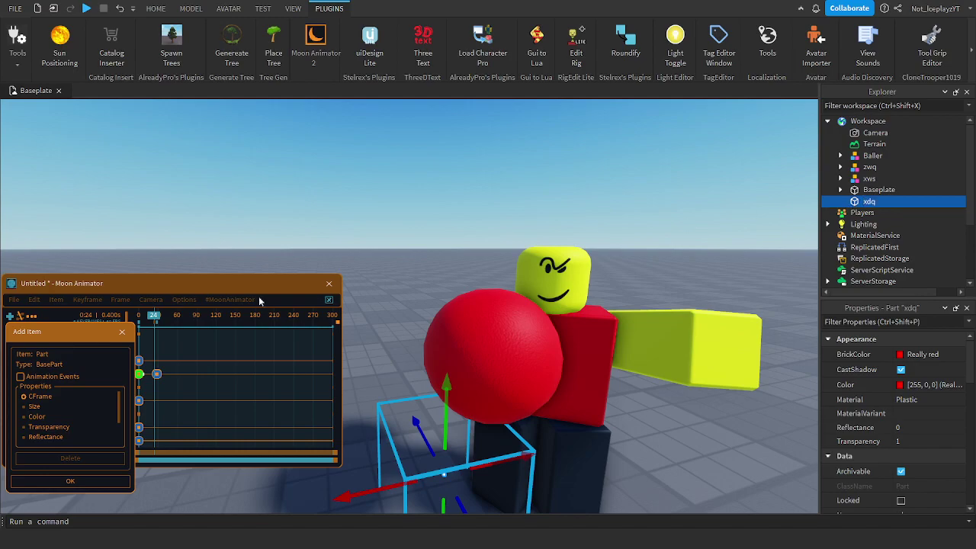
Add xdq to the animation with CFrame and Transparency tracks, converting the animation to a Moon 2 file.
click(70, 482)
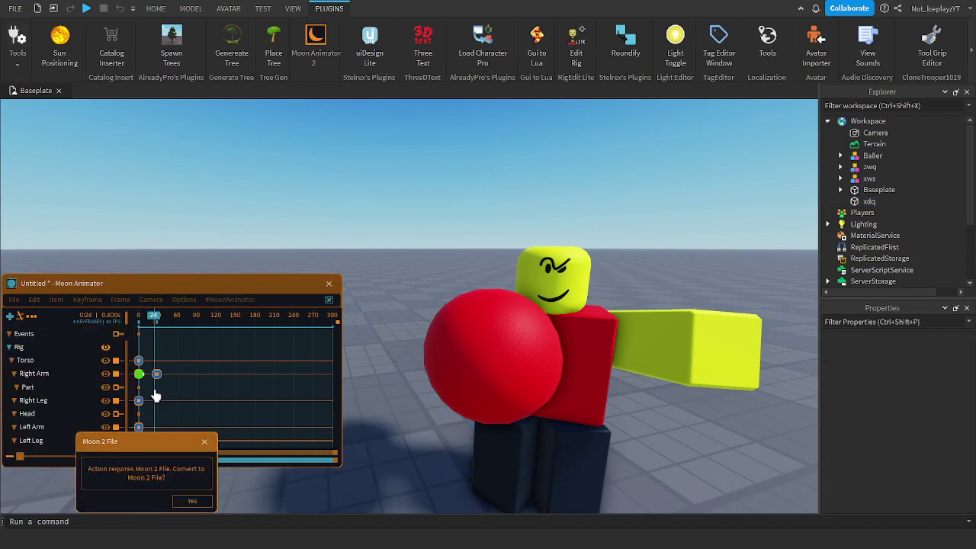
click(192, 502)
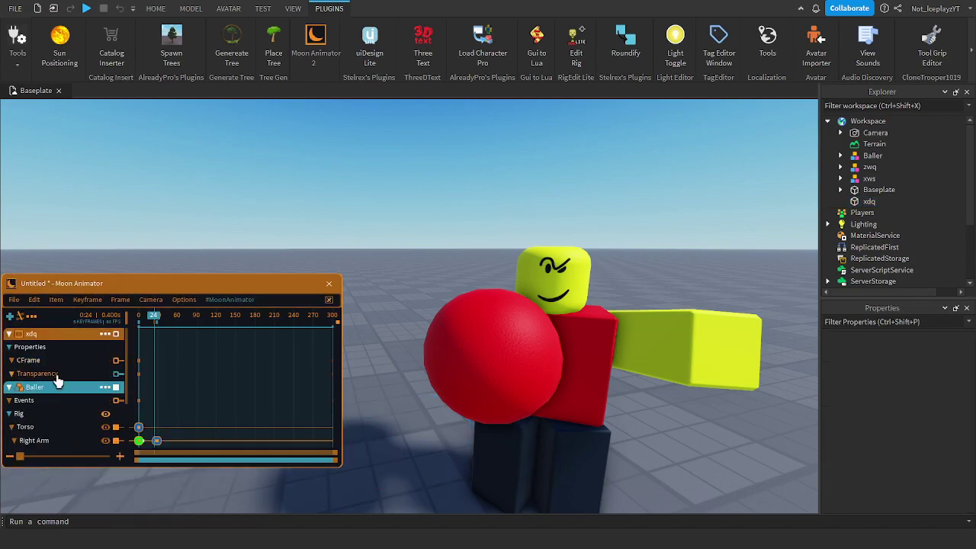
Add a Transparency keyframe for xdq at frame 21 with the value 0 and Linear easing.
drag(169, 320, 64, 374)
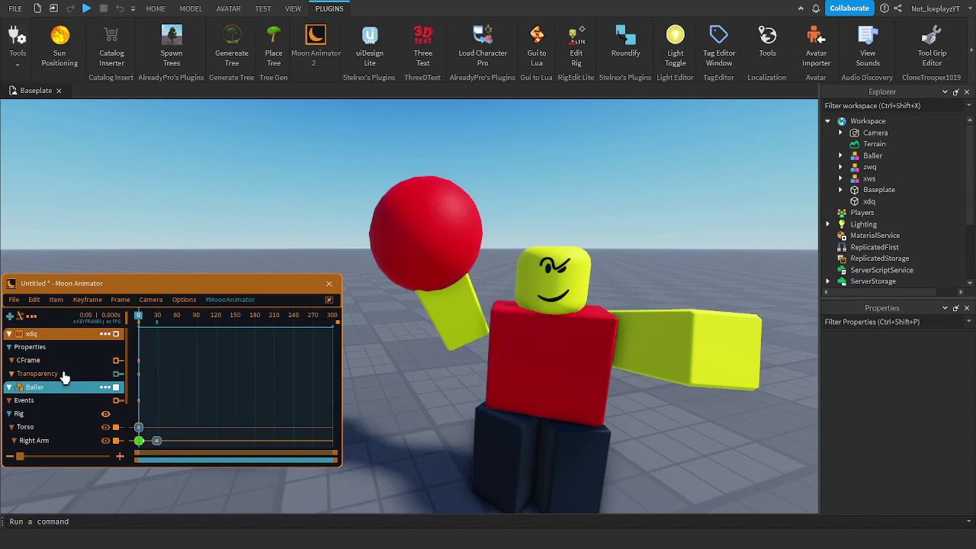
click(157, 319)
drag(158, 322, 152, 324)
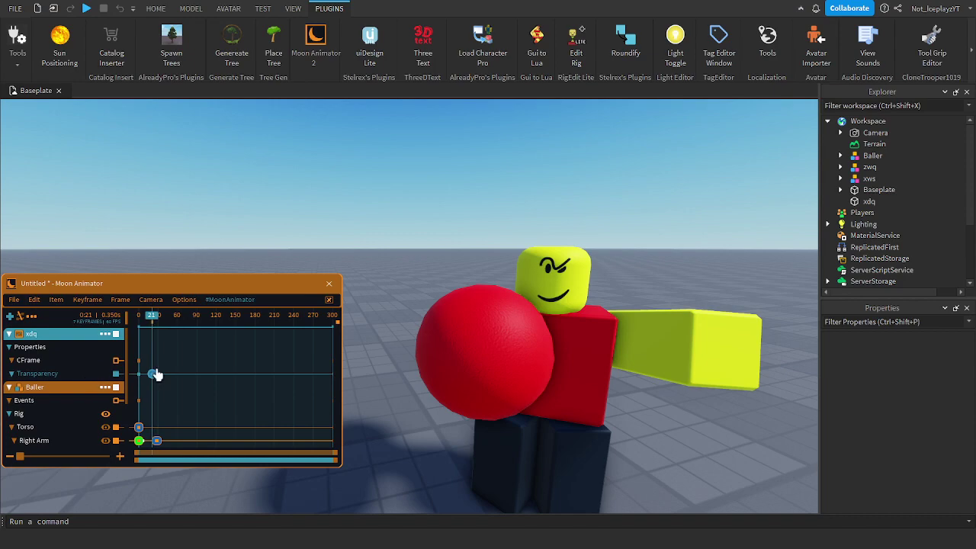
double_click(153, 375)
key(ctrl+a)
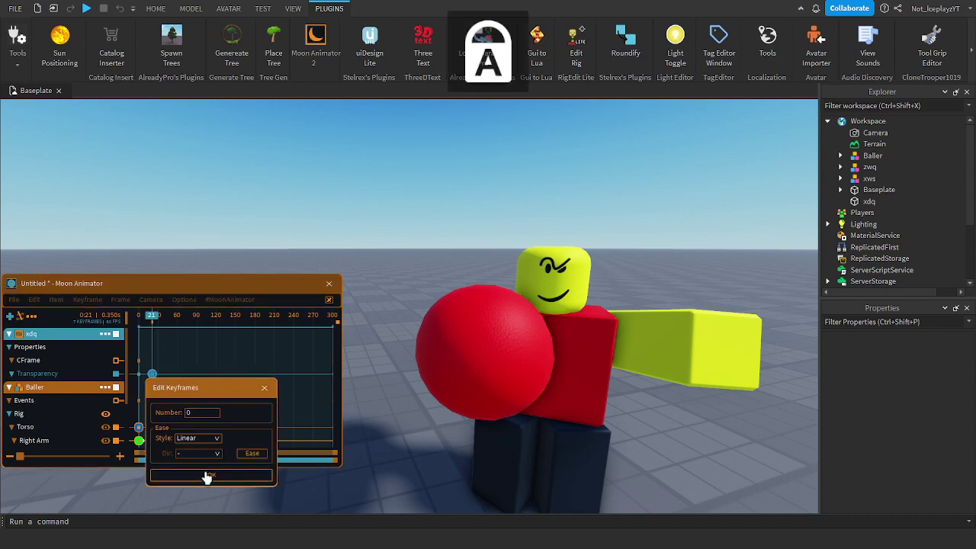
click(207, 476)
Move xdq onto the ball in Baller's hand at frame 21, keying its CFrame, and play the animation back.
drag(416, 427, 612, 274)
drag(627, 368, 656, 380)
drag(554, 364, 570, 363)
drag(681, 371, 682, 370)
right_drag(538, 408, 538, 408)
mouse_move(157, 324)
mouse_down()
mouse_move(133, 323)
mouse_move(167, 328)
mouse_move(141, 329)
mouse_up()
key(space)
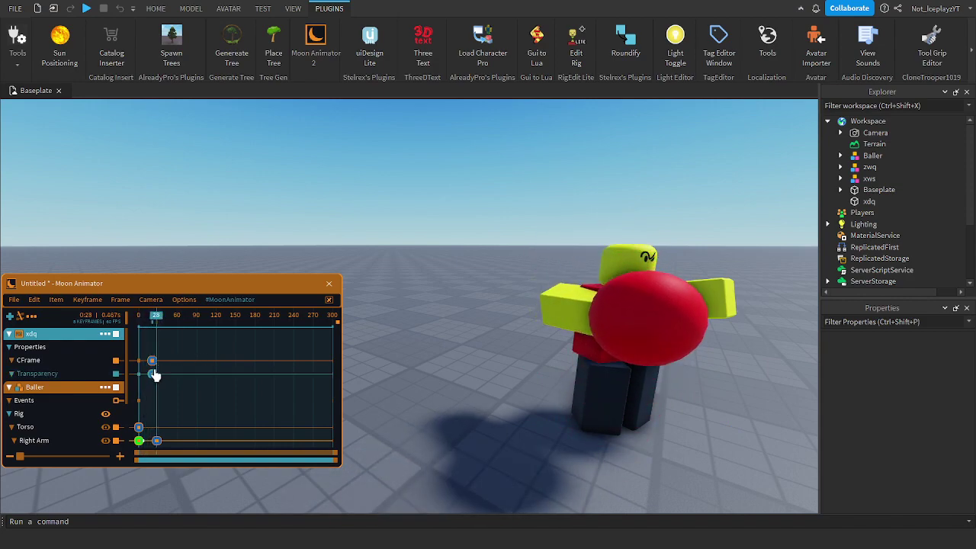
Key xdq's Transparency at frame 0 with the value 1 and change that keyframe's easing style.
drag(152, 316, 103, 322)
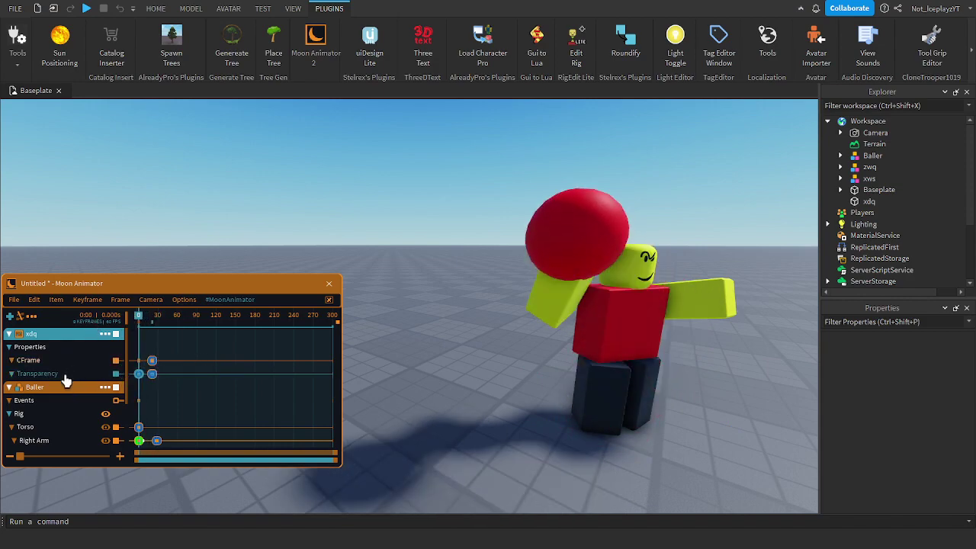
double_click(138, 374)
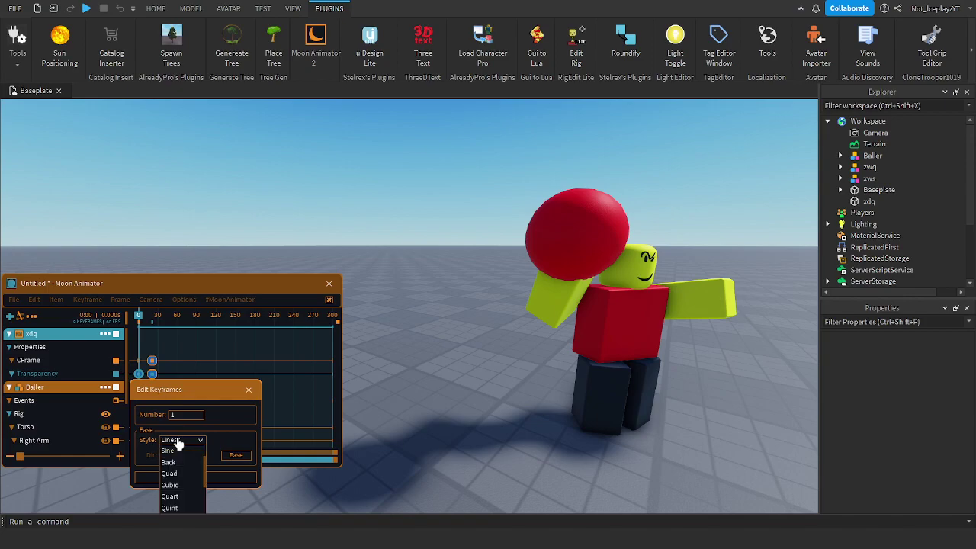
click(174, 464)
click(201, 478)
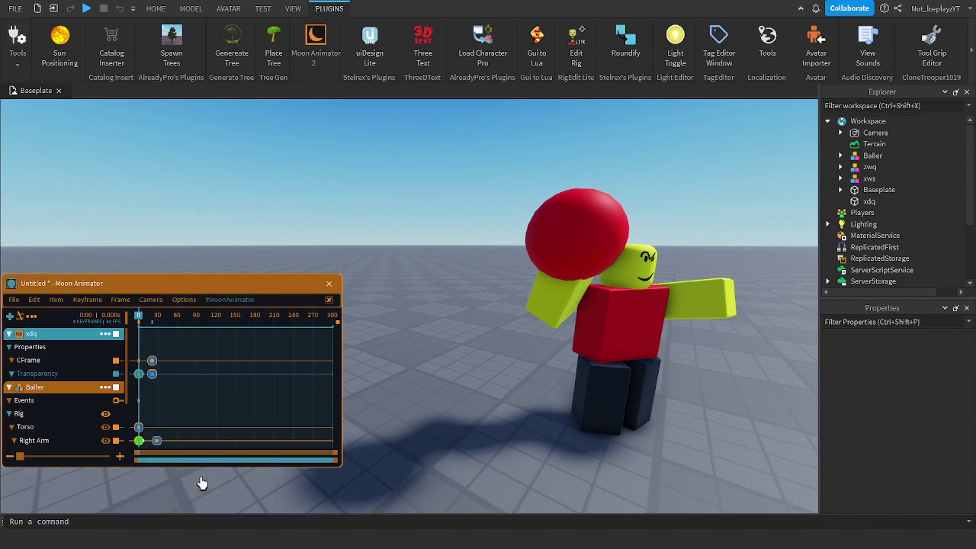
Play back the animation repeatedly to check how xdq appears during the arm swing.
click(231, 349)
key(space)
key(space)
right_drag(429, 310, 429, 310)
key(space)
key(space)
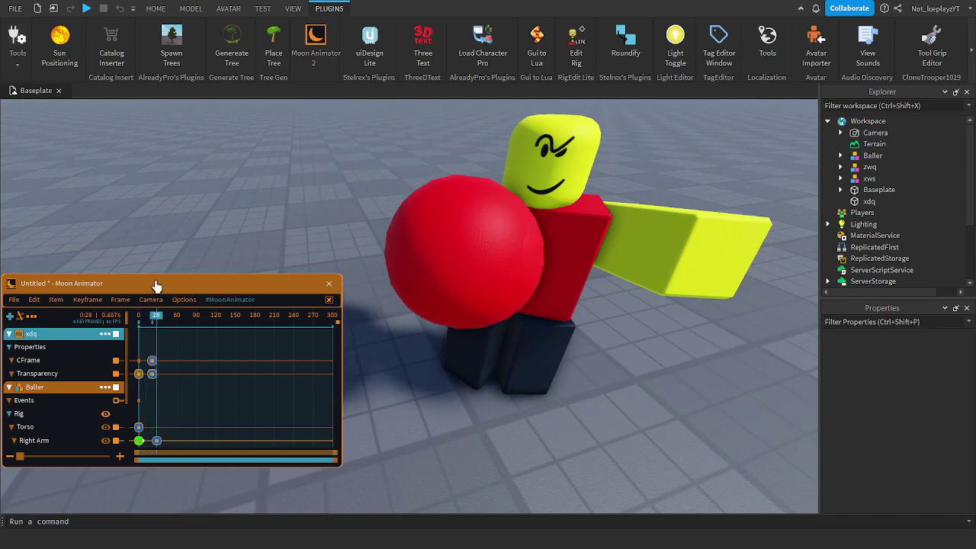
Add the ball Part inside Baller to the animation with CFrame and Transparency tracks.
click(10, 318)
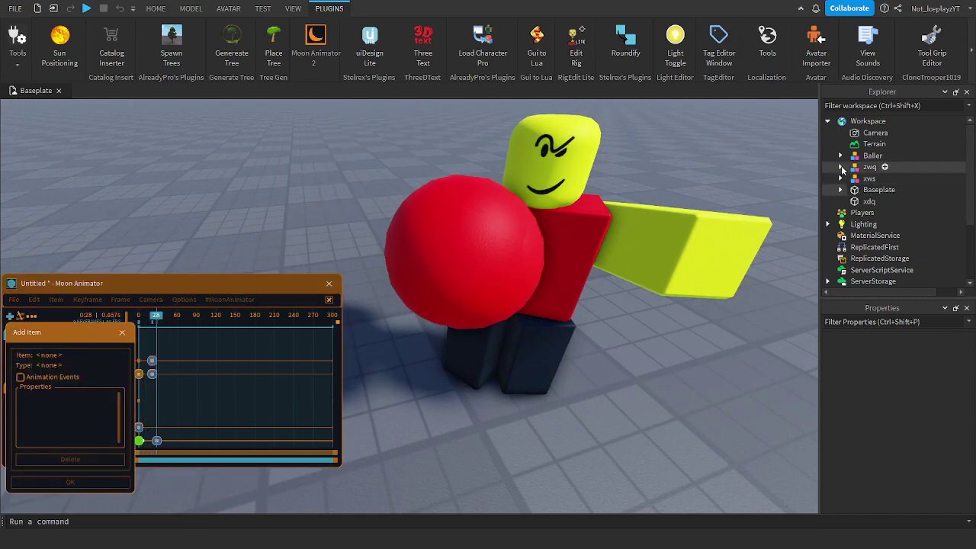
click(840, 156)
click(854, 247)
click(882, 236)
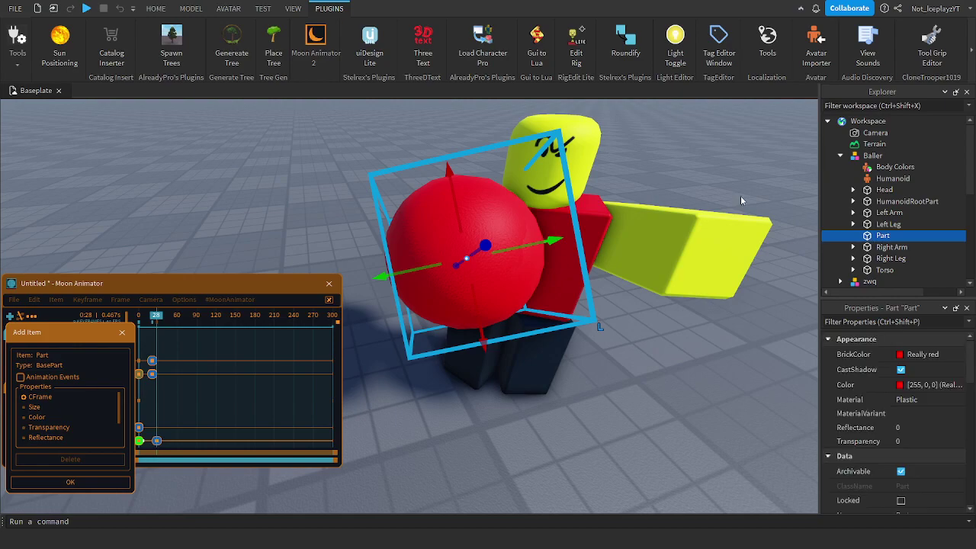
click(72, 483)
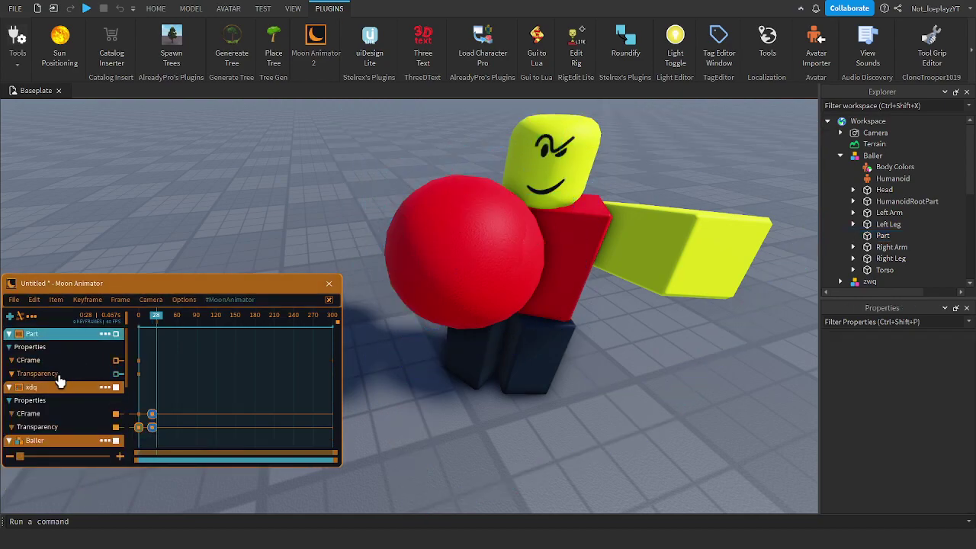
Key the Transparency of Baller's ball Part at frame 21 and edit that keyframe's value.
drag(197, 321, 153, 320)
double_click(153, 374)
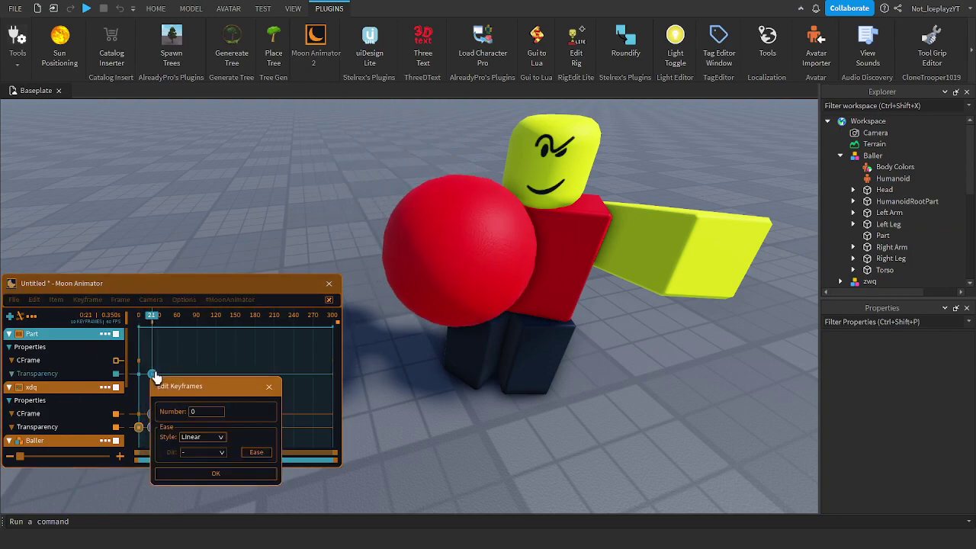
click(214, 473)
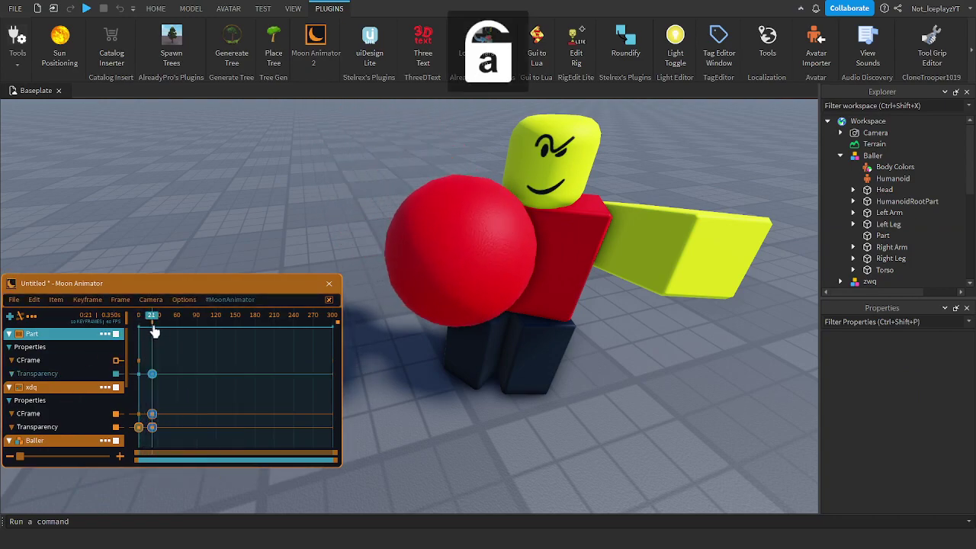
key(a)
right_drag(456, 272, 458, 273)
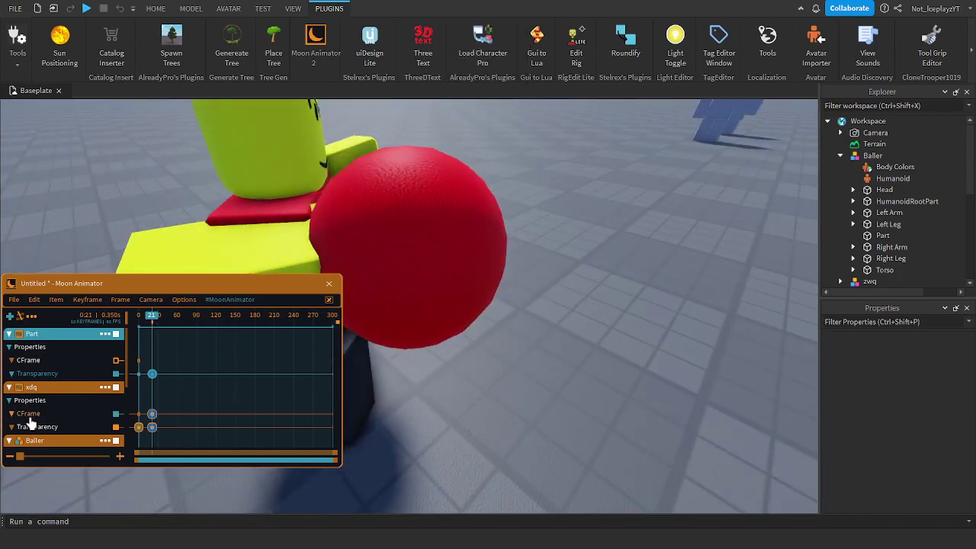
Try keying the ball Part's CFrame just after frame 21, scrub through the swing, and delete that keyframe.
click(60, 364)
right_drag(484, 314, 484, 313)
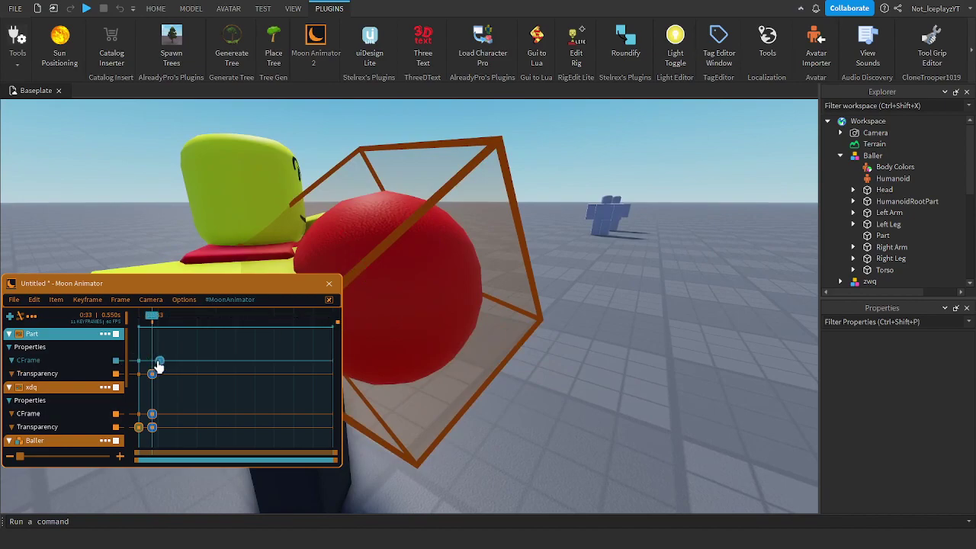
drag(152, 367, 154, 365)
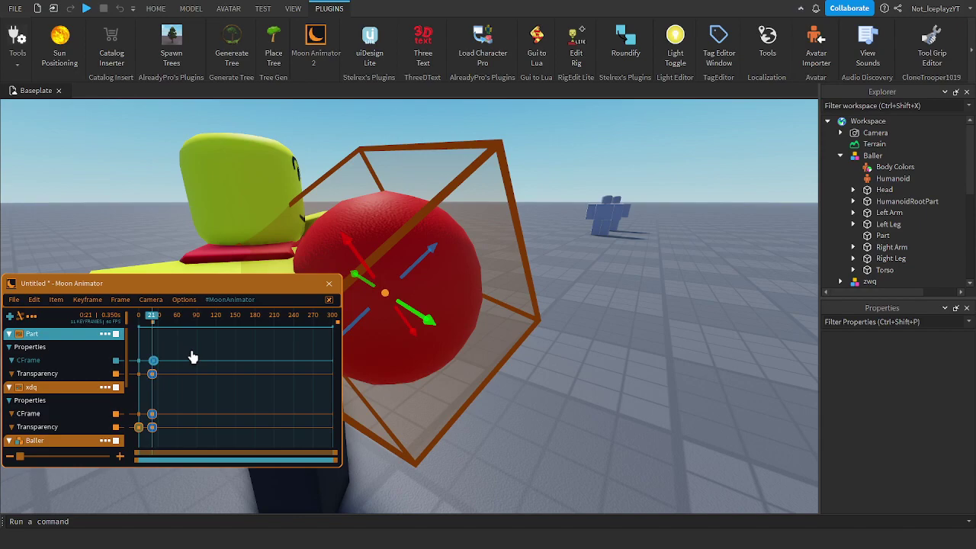
mouse_move(161, 321)
mouse_down()
mouse_move(98, 322)
mouse_move(146, 318)
mouse_up()
key(space)
key(space)
key(Delete)
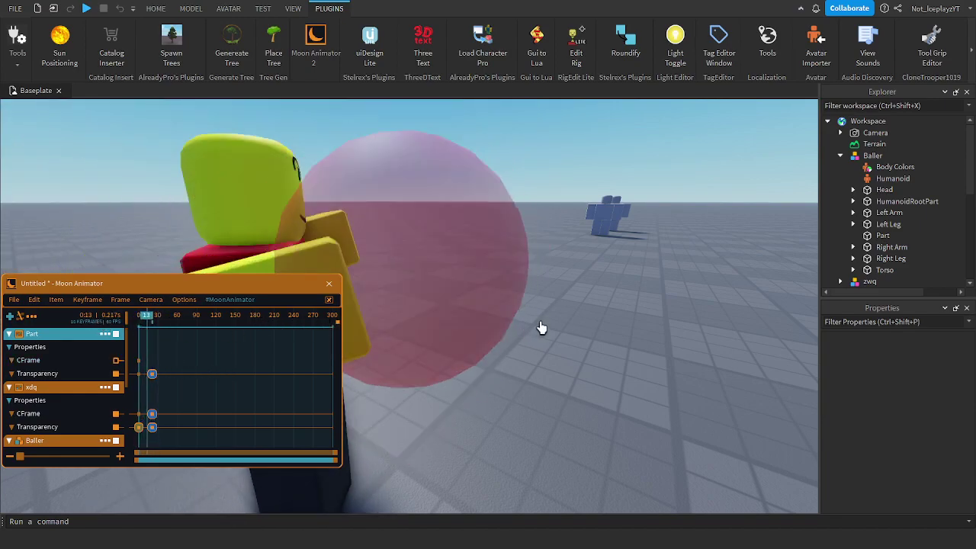
Try rotating the ball Part through its CFrame track at frame 28, and undo the rotation.
right_drag(541, 328, 534, 325)
click(34, 362)
key(r)
drag(591, 269, 229, 238)
scroll(593, 162, down, 5)
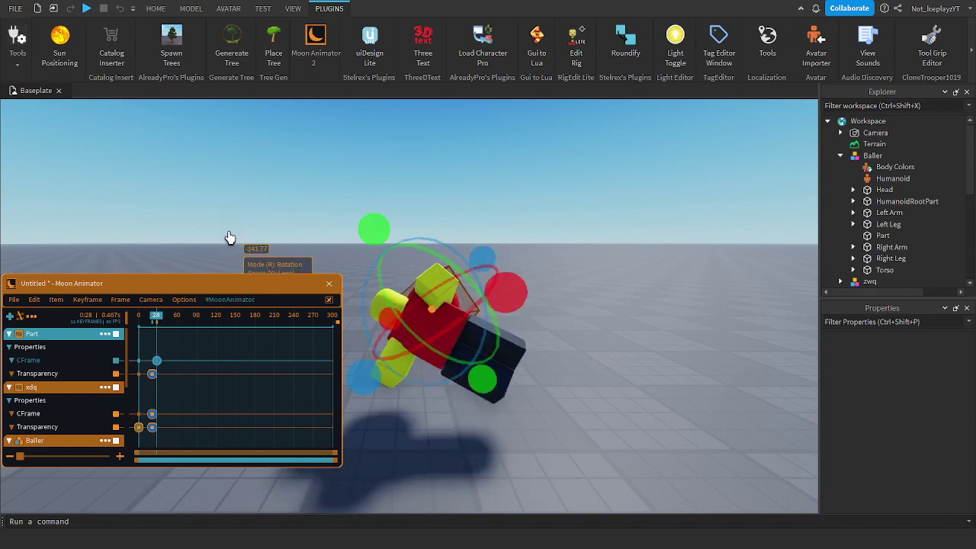
key(ctrl+z)
Set the ball Part's Transparency keyframe at frame 0 to 0 with easing style None, and play back the swap.
drag(169, 318, 137, 330)
double_click(140, 376)
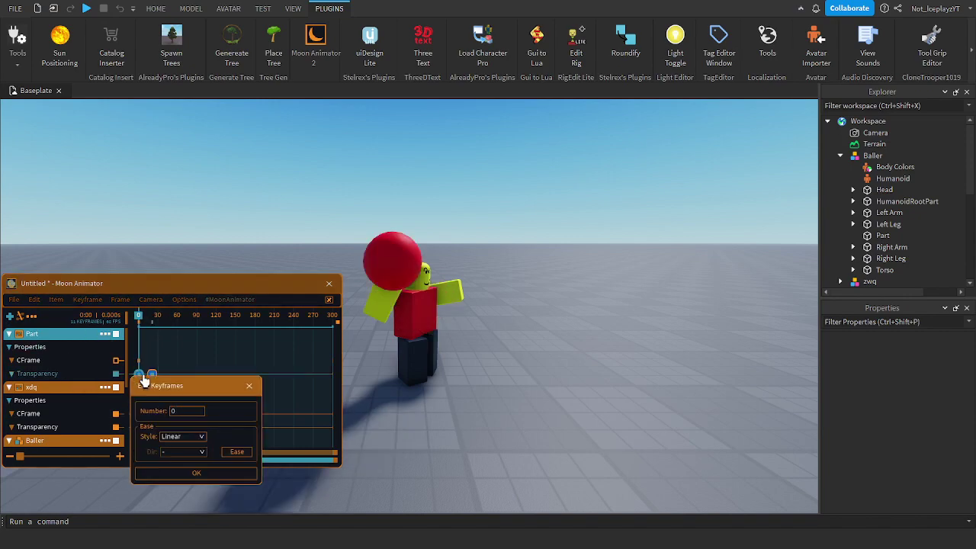
text(1)
click(196, 473)
double_click(138, 375)
key(ctrl+a)
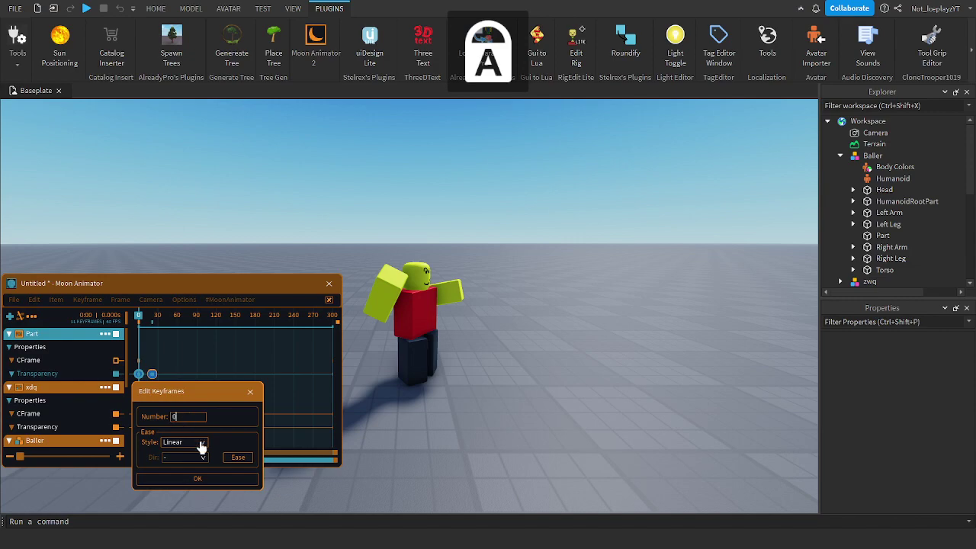
key(Caps_Lock)
key(Return)
click(183, 465)
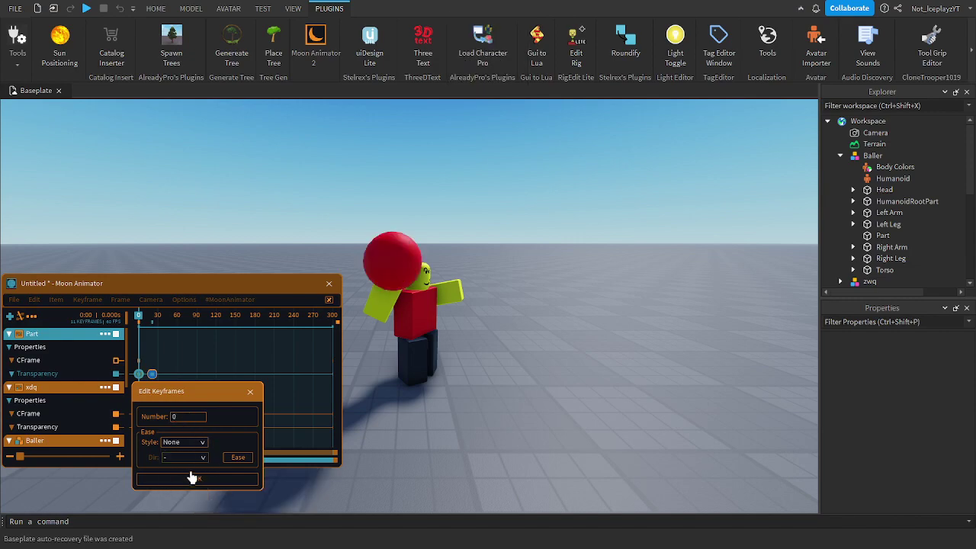
click(202, 480)
key(space)
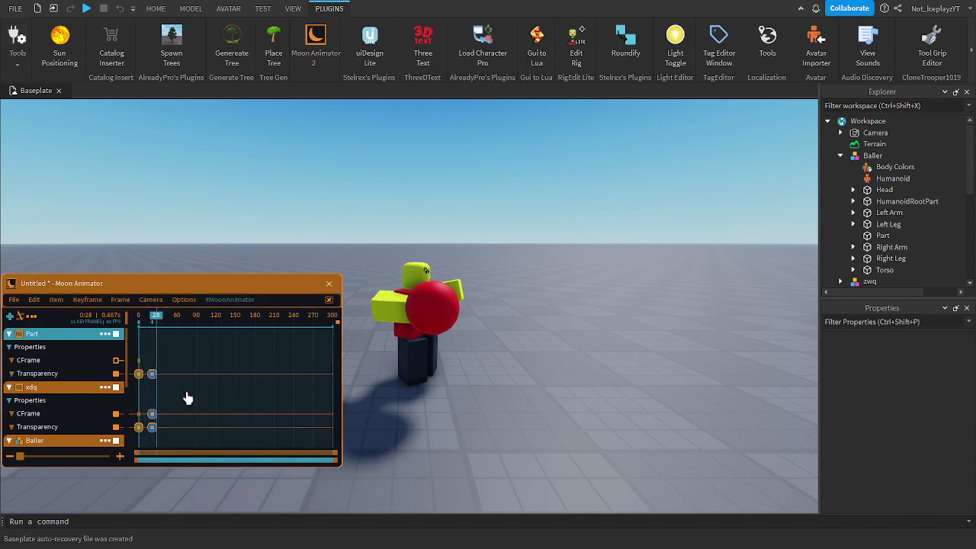
Animate xdq's CFrame flying from Baller's hand to the dummy and dropping to the ground, with keyframes from about frame 50 to 72.
scroll(356, 373, up, 3)
right_drag(356, 373, 380, 365)
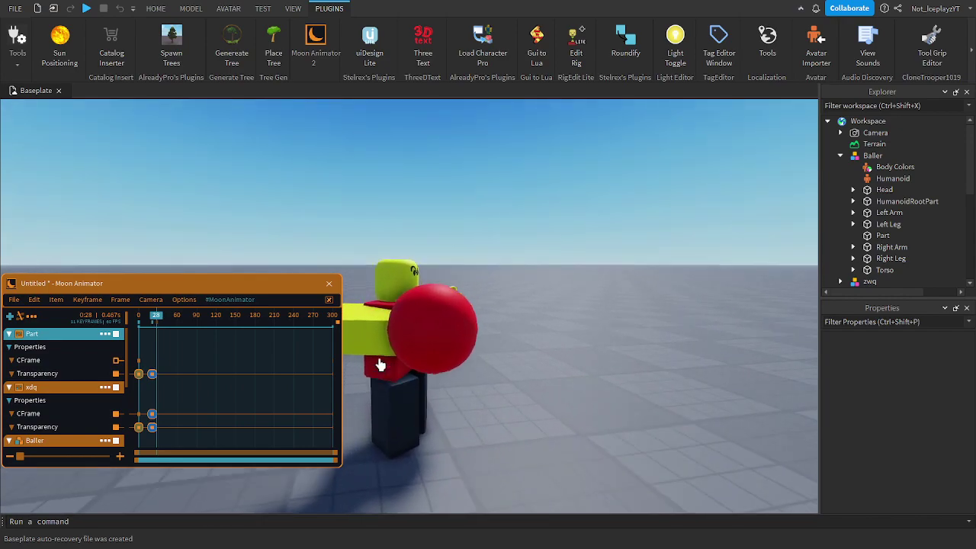
key(w)
key(a)
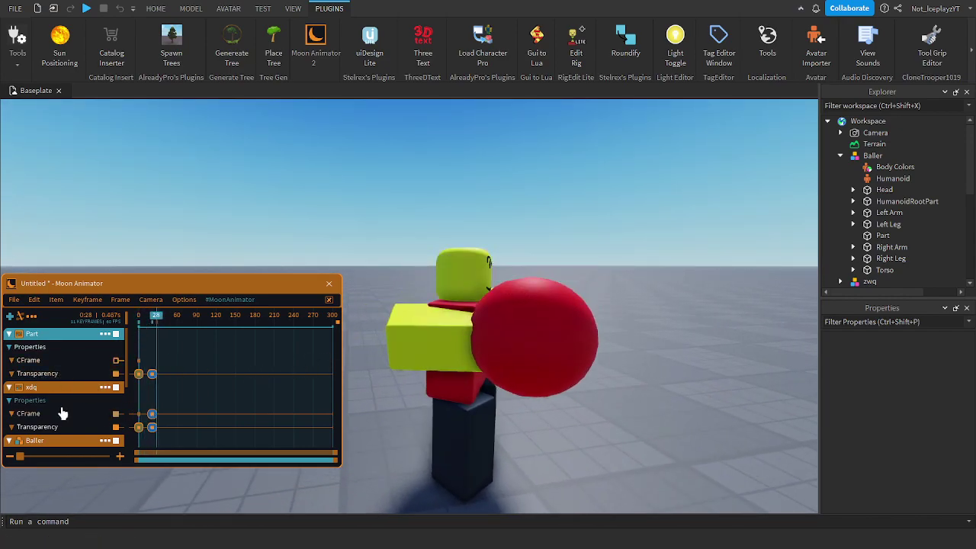
click(192, 418)
drag(159, 321, 188, 321)
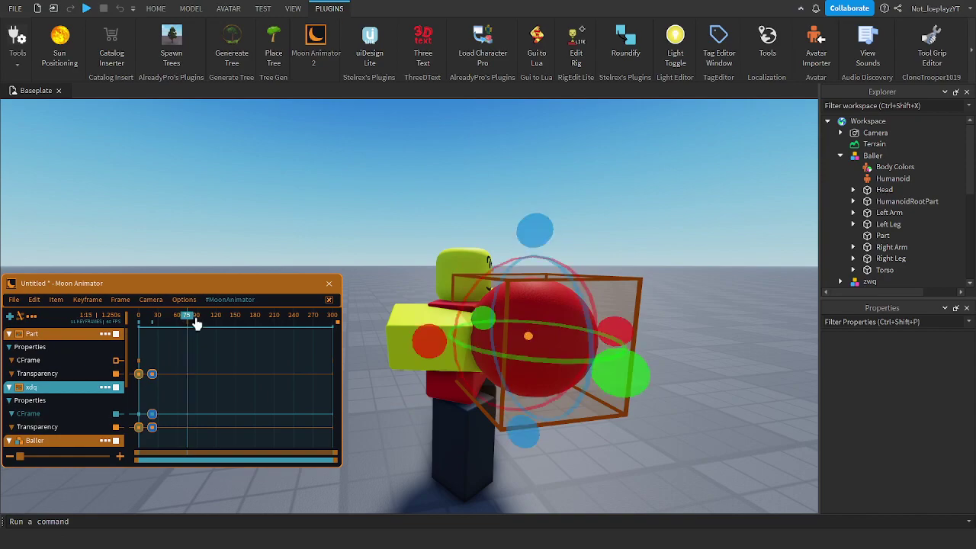
scroll(369, 330, down, 3)
key(r)
drag(391, 326, 492, 314)
right_drag(572, 311, 571, 312)
scroll(572, 311, down, 4)
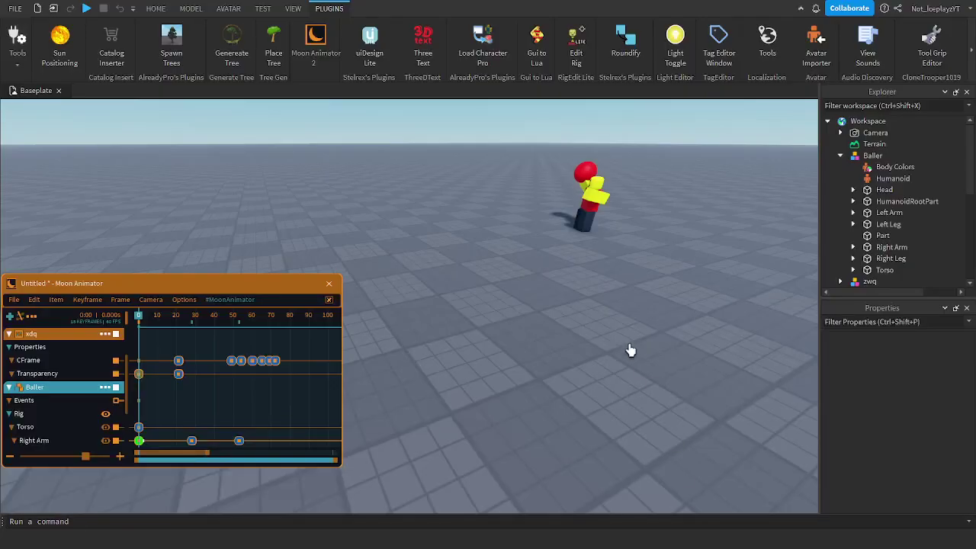
Scrub and play back the throw to check the ball swap at release and xdq's flight to the dummy.
drag(301, 381, 301, 381)
right_drag(537, 314, 537, 313)
key(w)
key(a)
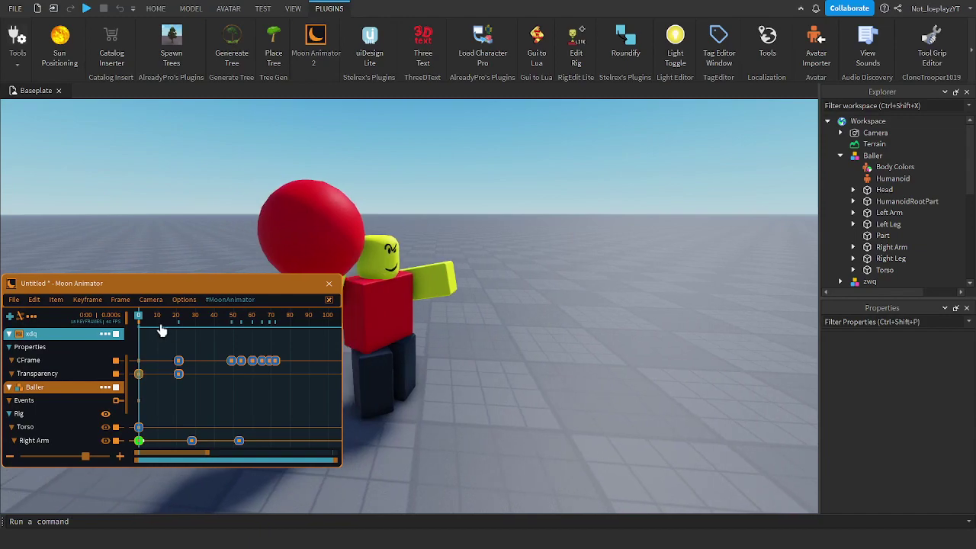
drag(140, 323, 200, 330)
right_drag(516, 361, 516, 362)
key(space)
drag(258, 325, 44, 316)
key(w)
right_drag(529, 295, 534, 295)
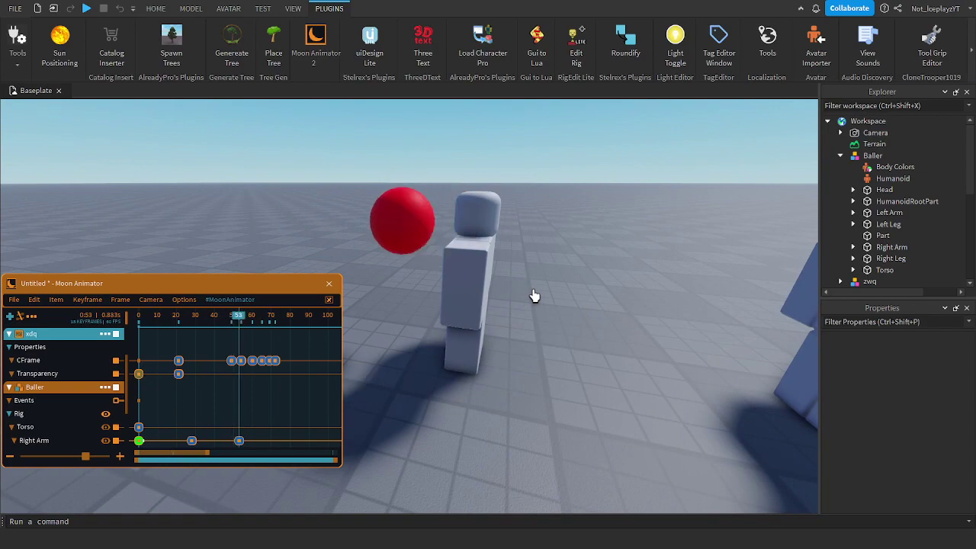
Add the zwq rig to the animation and key its upper torso, arms and head reacting to the impact around frames 51 and 60.
click(9, 315)
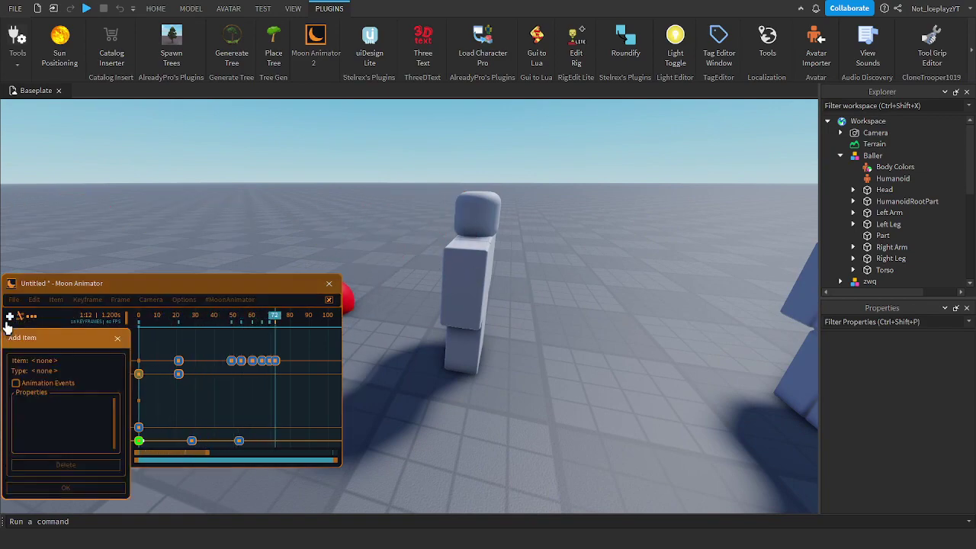
click(82, 487)
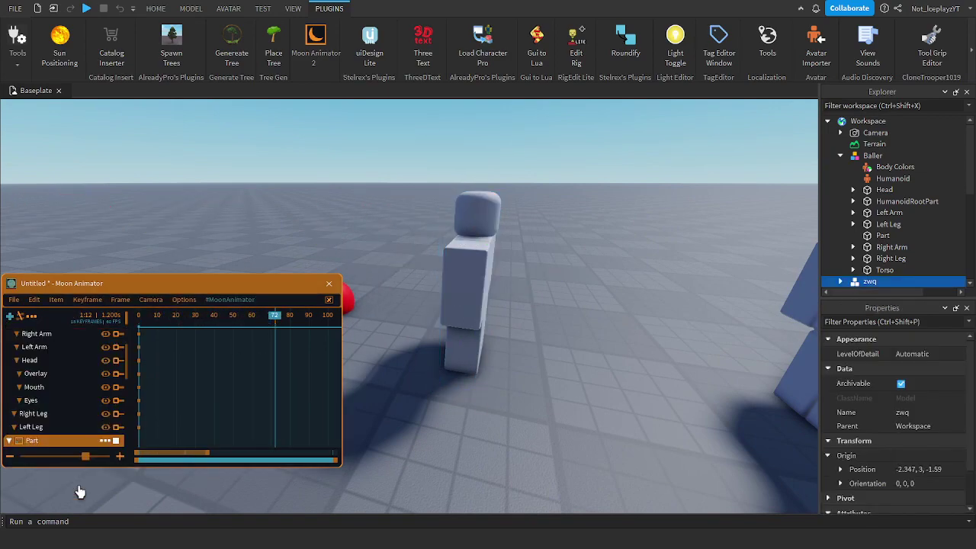
click(471, 235)
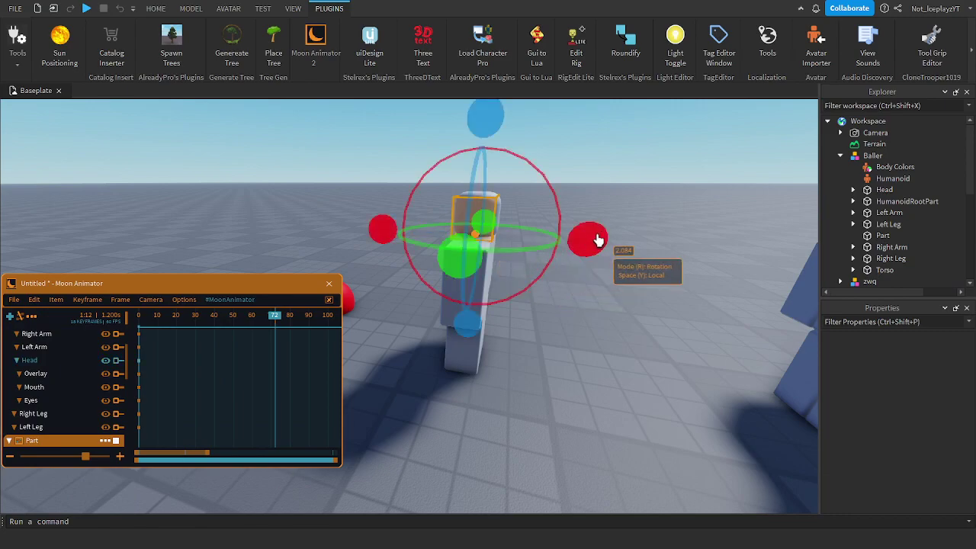
drag(588, 236, 577, 359)
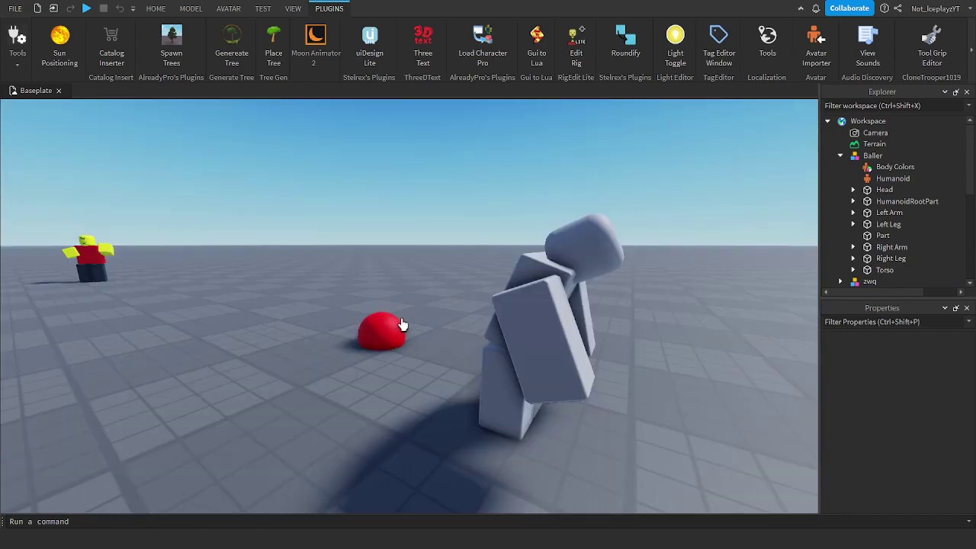
right_drag(402, 325, 393, 317)
key(w)
key(s)
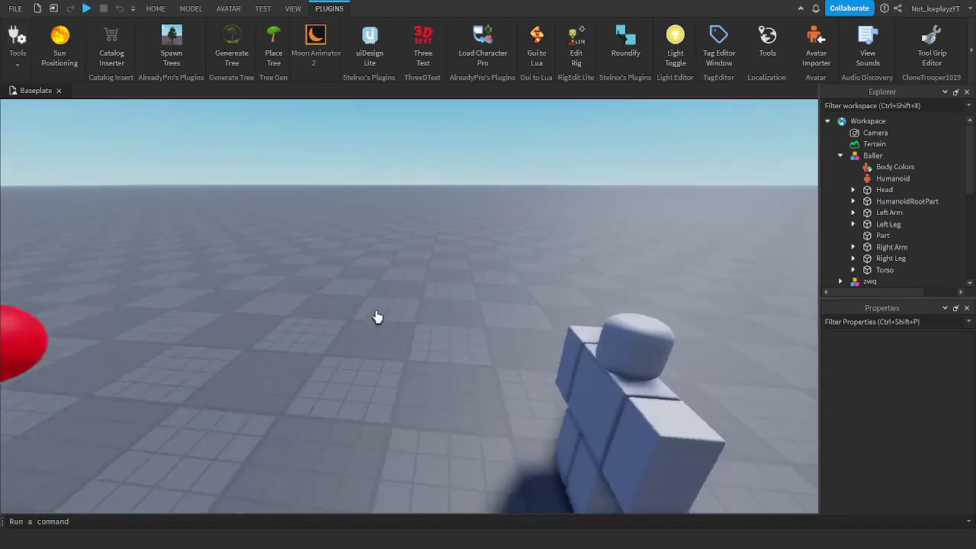
key(s)
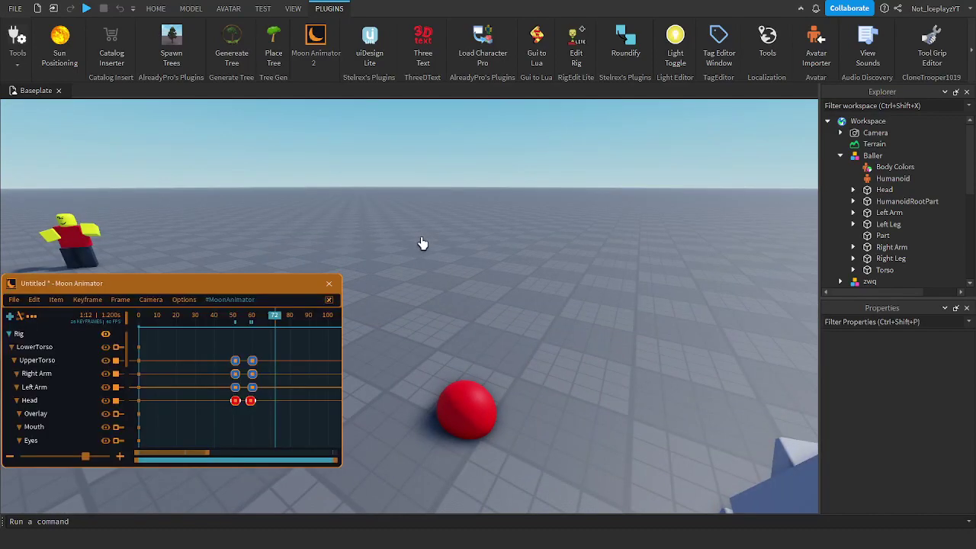